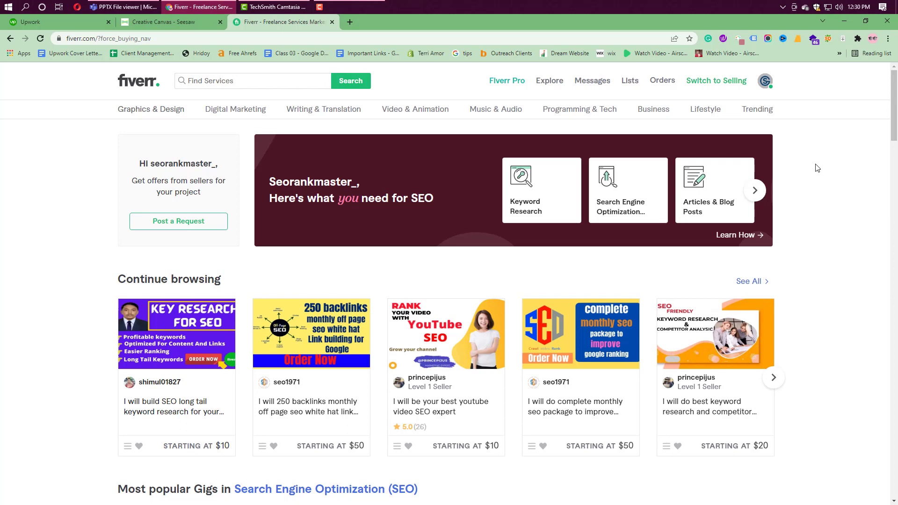
# Switch the account to selling and open the Buyer Requests page
pyautogui.click(715, 83)
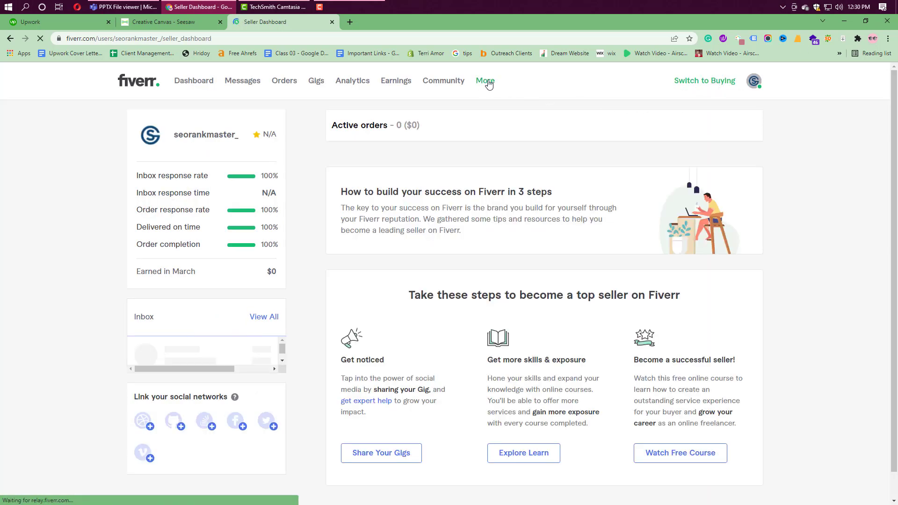
pyautogui.click(488, 83)
pyautogui.click(481, 111)
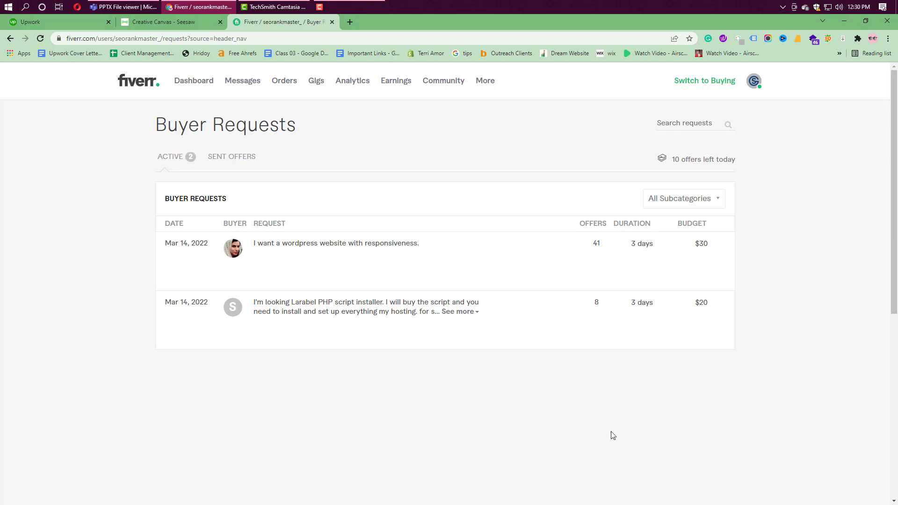
# Capture the buyer requests table and draw red boxes around the first request's offers, duration and budget
pyautogui.moveTo(267, 254)
pyautogui.press('Print')
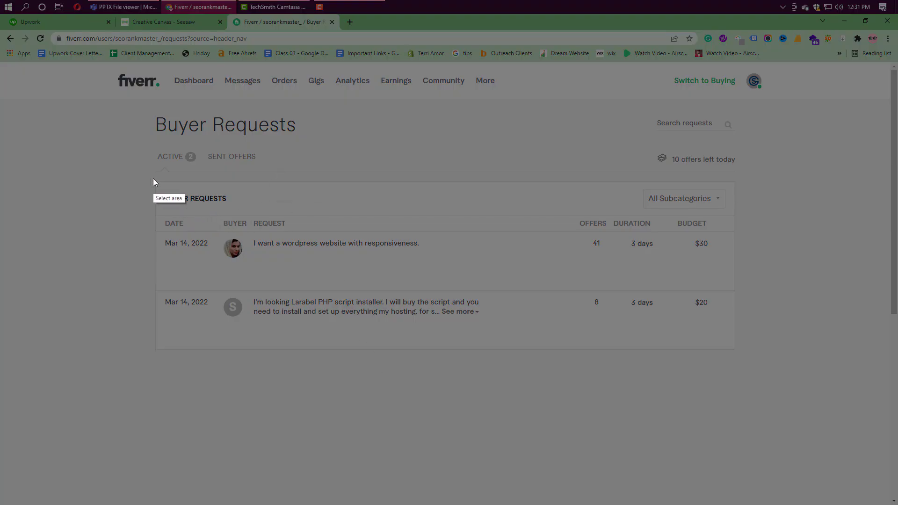
pyautogui.moveTo(153, 178); pyautogui.dragTo(726, 355)
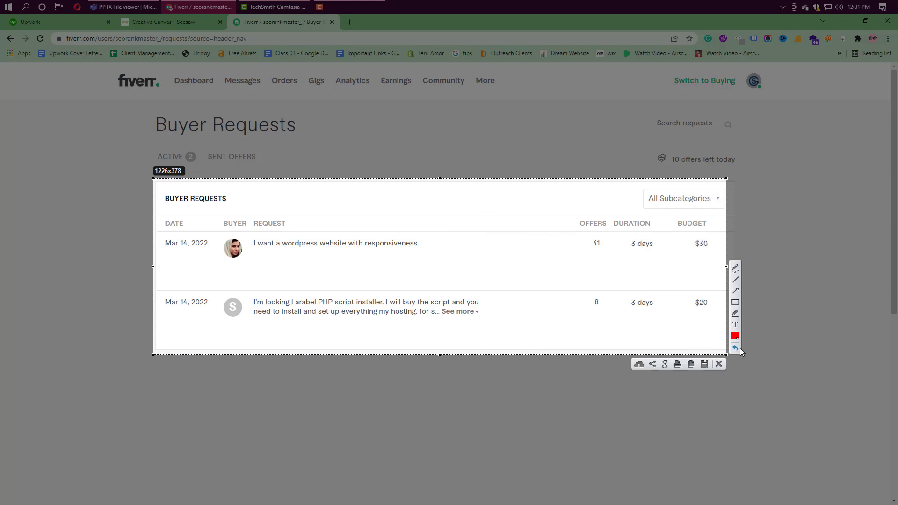
pyautogui.click(735, 303)
pyautogui.moveTo(590, 237)
pyautogui.mouseDown()
pyautogui.moveTo(607, 249)
pyautogui.moveTo(629, 240)
pyautogui.moveTo(658, 253)
pyautogui.moveTo(696, 240)
pyautogui.moveTo(718, 253)
pyautogui.mouseUp()
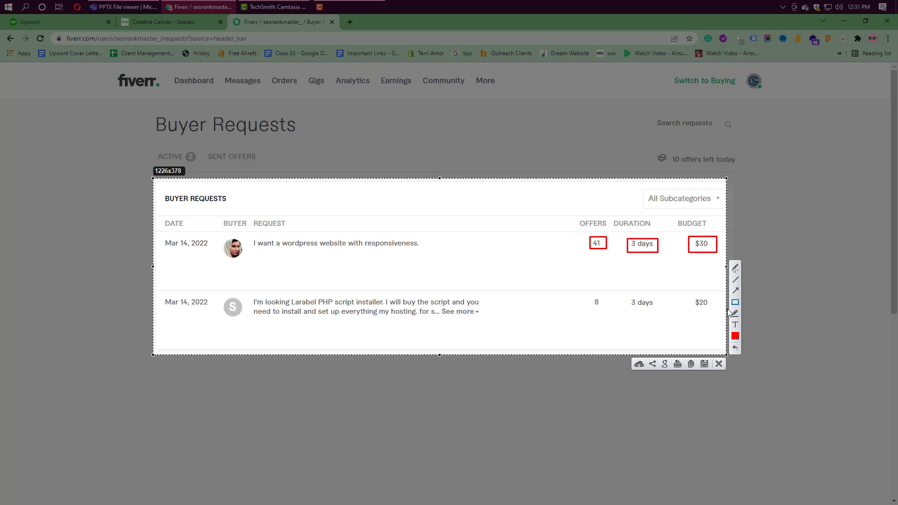
# Underline the WordPress request's text freehand and draw an arrow from its offer count to a short handwritten note
pyautogui.click(735, 268)
pyautogui.moveTo(284, 248); pyautogui.dragTo(430, 251)
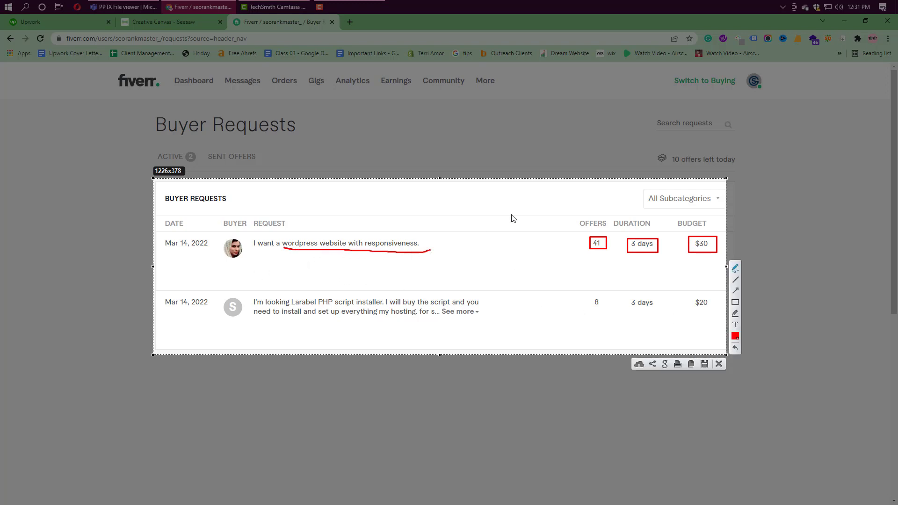
pyautogui.moveTo(591, 243)
pyautogui.mouseDown()
pyautogui.moveTo(558, 246)
pyautogui.moveTo(533, 216)
pyautogui.mouseUp()
pyautogui.moveTo(536, 196)
pyautogui.mouseDown()
pyautogui.moveTo(543, 210)
pyautogui.moveTo(554, 204)
pyautogui.mouseUp()
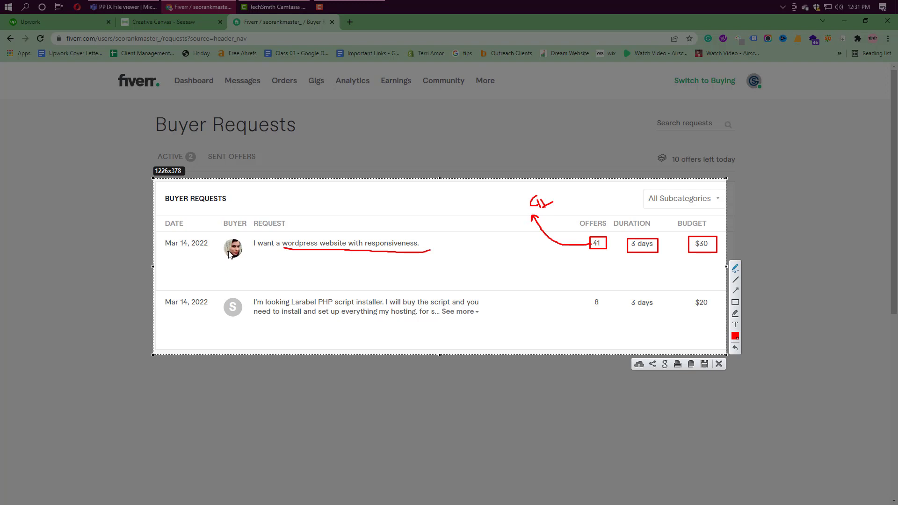
# Sketch an arrow, a box with a check mark and an underlined "$5" above the requests, and discard the capture
pyautogui.moveTo(230, 254); pyautogui.dragTo(237, 216)
pyautogui.moveTo(270, 200)
pyautogui.mouseDown()
pyautogui.moveTo(365, 207)
pyautogui.moveTo(367, 215)
pyautogui.moveTo(389, 210)
pyautogui.moveTo(386, 192)
pyautogui.moveTo(363, 199)
pyautogui.moveTo(364, 207)
pyautogui.moveTo(412, 199)
pyautogui.mouseUp()
pyautogui.click(398, 209)
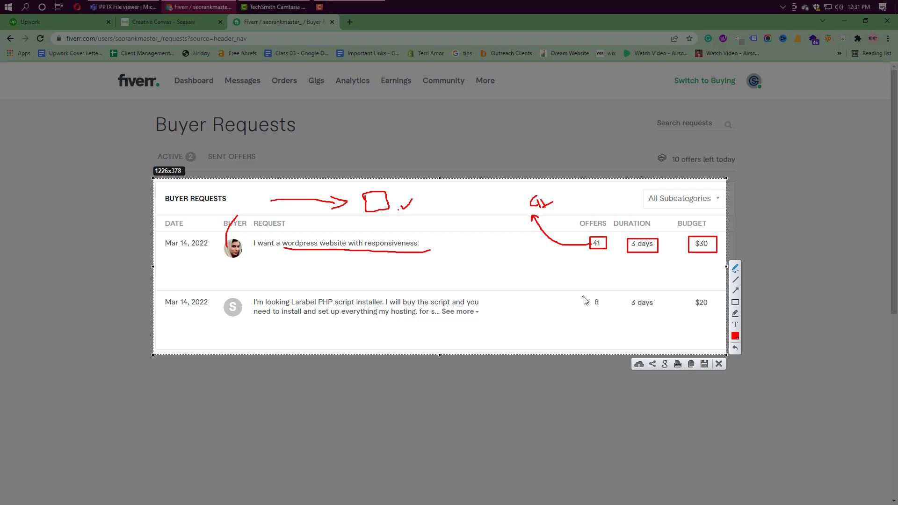
pyautogui.moveTo(582, 210)
pyautogui.mouseDown()
pyautogui.moveTo(589, 223)
pyautogui.moveTo(628, 216)
pyautogui.mouseUp()
pyautogui.moveTo(449, 194)
pyautogui.mouseDown()
pyautogui.moveTo(437, 212)
pyautogui.moveTo(444, 217)
pyautogui.moveTo(474, 194)
pyautogui.mouseUp()
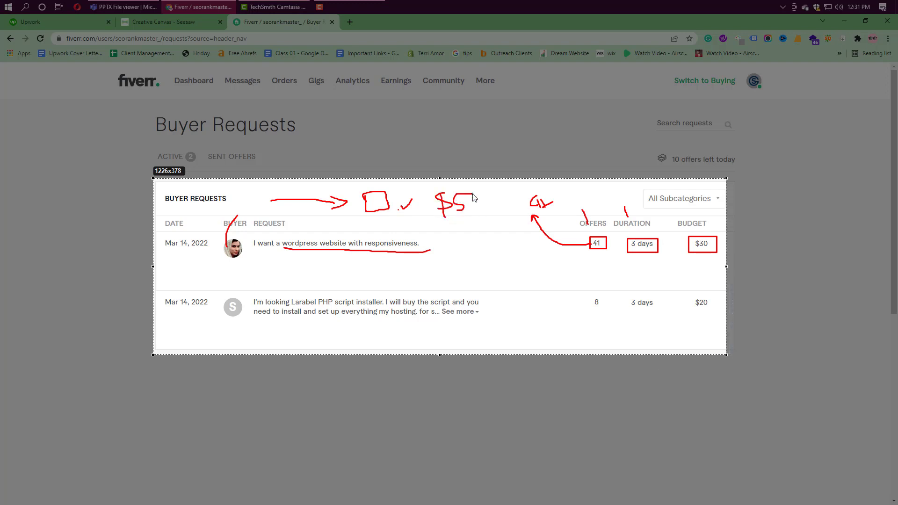
pyautogui.moveTo(452, 223); pyautogui.dragTo(476, 225)
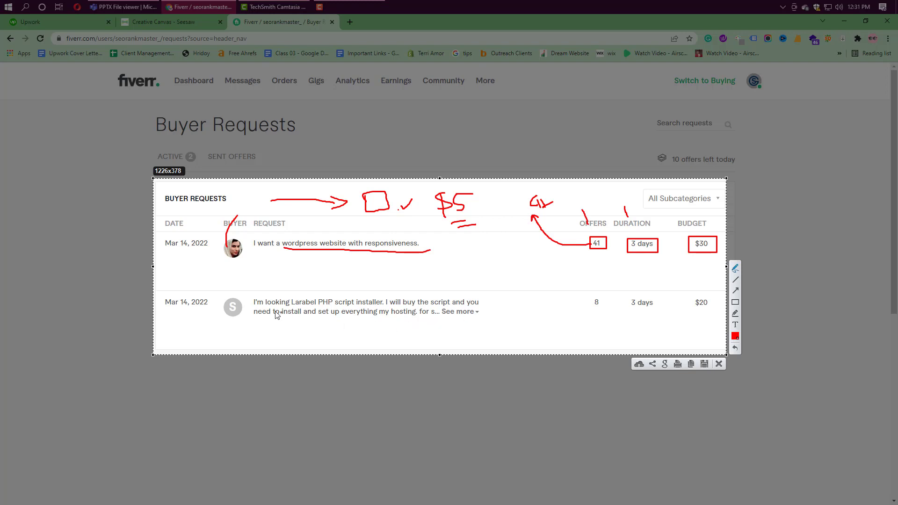
pyautogui.moveTo(248, 297)
pyautogui.mouseDown()
pyautogui.moveTo(335, 293)
pyautogui.moveTo(361, 306)
pyautogui.mouseUp()
pyautogui.click(719, 364)
# Expand the PHP script installer request and examine its full text, offer count and duration
pyautogui.click(456, 312)
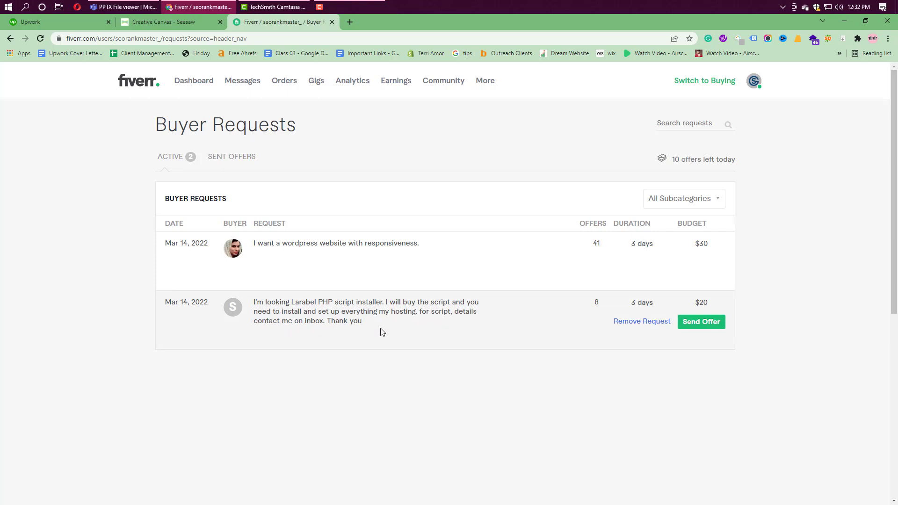
pyautogui.moveTo(596, 304); pyautogui.dragTo(577, 304)
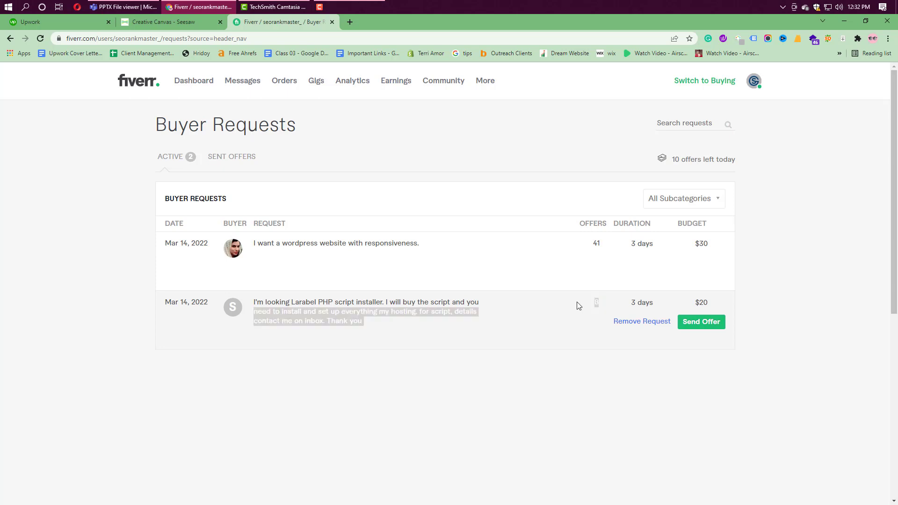
pyautogui.click(633, 302)
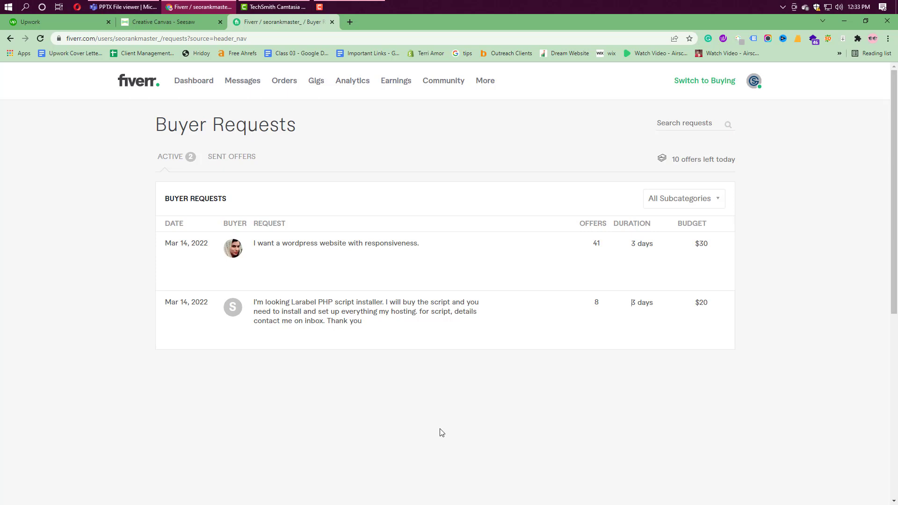
# Start a custom offer for the WordPress website request
pyautogui.moveTo(613, 262)
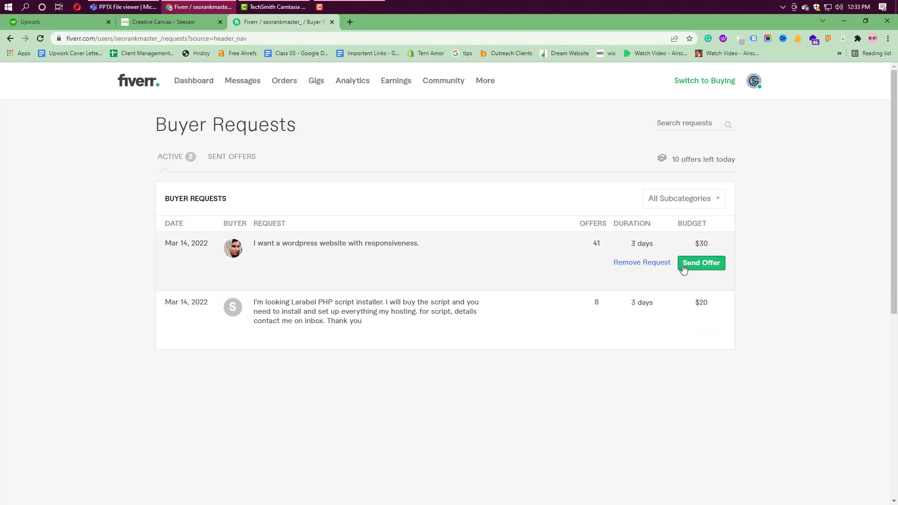
pyautogui.click(701, 262)
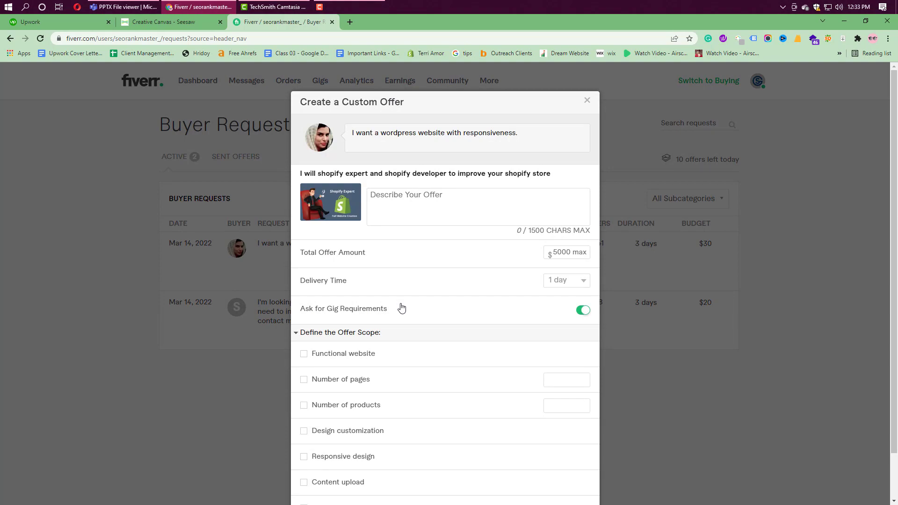
# Capture the custom offer form, handwrite "Hi," and "Hey" above the buyer's message and underline its beginning
pyautogui.press('Print')
pyautogui.moveTo(251, 82)
pyautogui.mouseDown()
pyautogui.moveTo(616, 504)
pyautogui.moveTo(712, 504)
pyautogui.mouseUp()
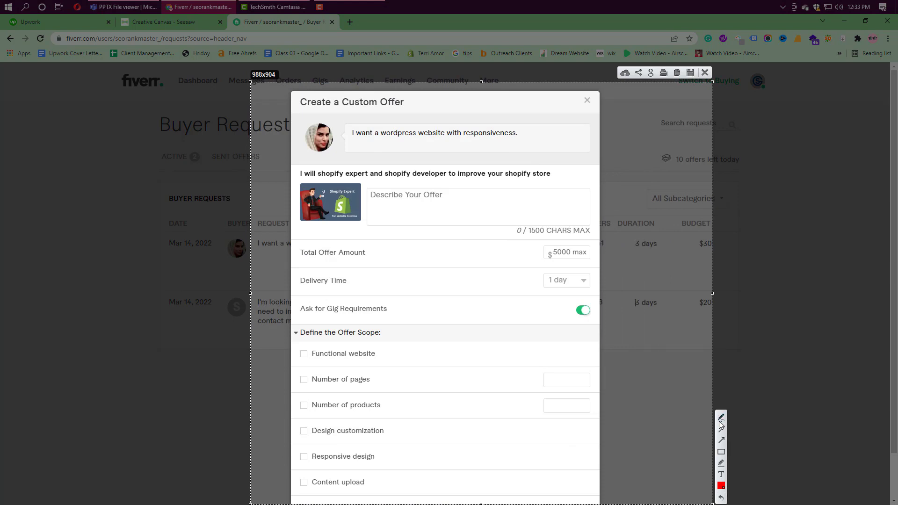
pyautogui.click(721, 417)
pyautogui.moveTo(363, 124)
pyautogui.mouseDown()
pyautogui.moveTo(357, 116)
pyautogui.moveTo(366, 126)
pyautogui.mouseUp()
pyautogui.moveTo(368, 120); pyautogui.dragTo(368, 127)
pyautogui.moveTo(368, 116)
pyautogui.mouseDown()
pyautogui.moveTo(373, 127)
pyautogui.moveTo(419, 133)
pyautogui.moveTo(405, 121)
pyautogui.moveTo(427, 115)
pyautogui.moveTo(418, 135)
pyautogui.mouseUp()
pyautogui.moveTo(451, 115); pyautogui.dragTo(448, 122)
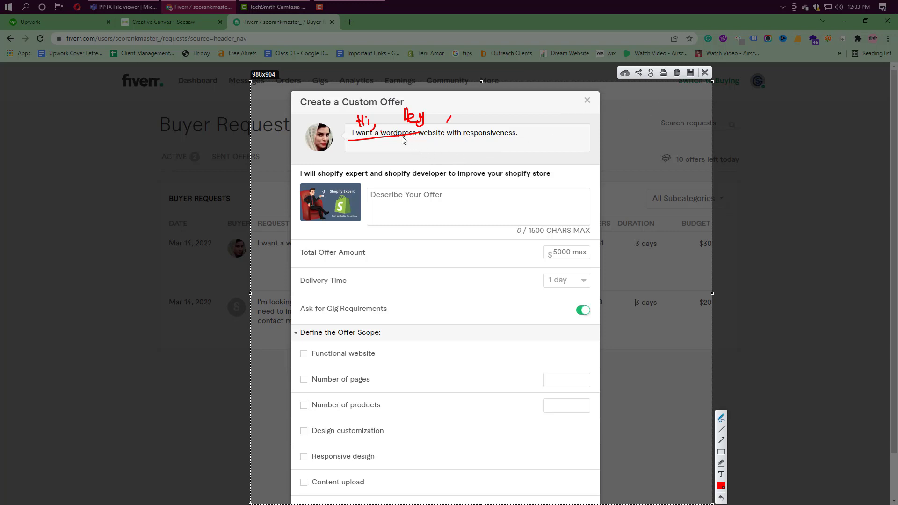
# Underline the rest of the buyer's message and handwrite a double-underlined "10 - 15" below it
pyautogui.moveTo(389, 142); pyautogui.dragTo(520, 145)
pyautogui.moveTo(483, 153)
pyautogui.mouseDown()
pyautogui.moveTo(483, 161)
pyautogui.moveTo(494, 157)
pyautogui.mouseUp()
pyautogui.moveTo(498, 156)
pyautogui.mouseDown()
pyautogui.moveTo(516, 164)
pyautogui.moveTo(527, 152)
pyautogui.moveTo(541, 166)
pyautogui.mouseUp()
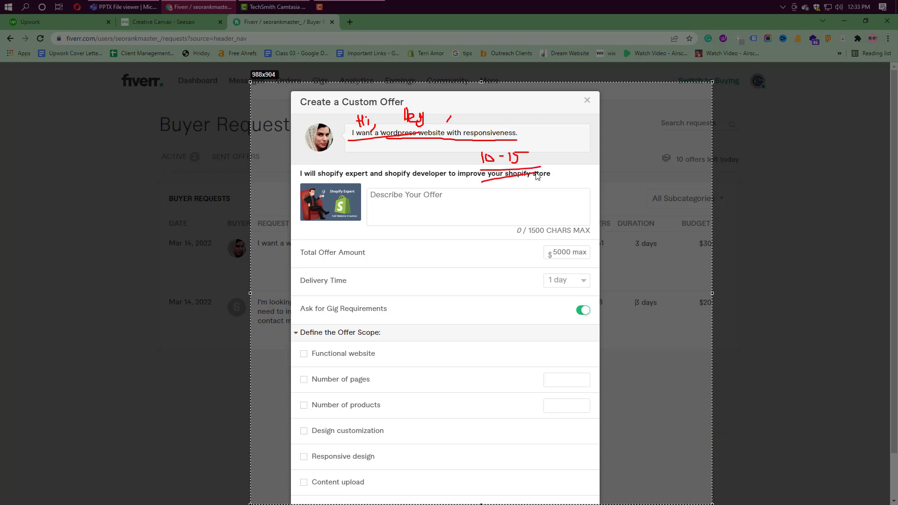
pyautogui.moveTo(482, 182); pyautogui.dragTo(539, 175)
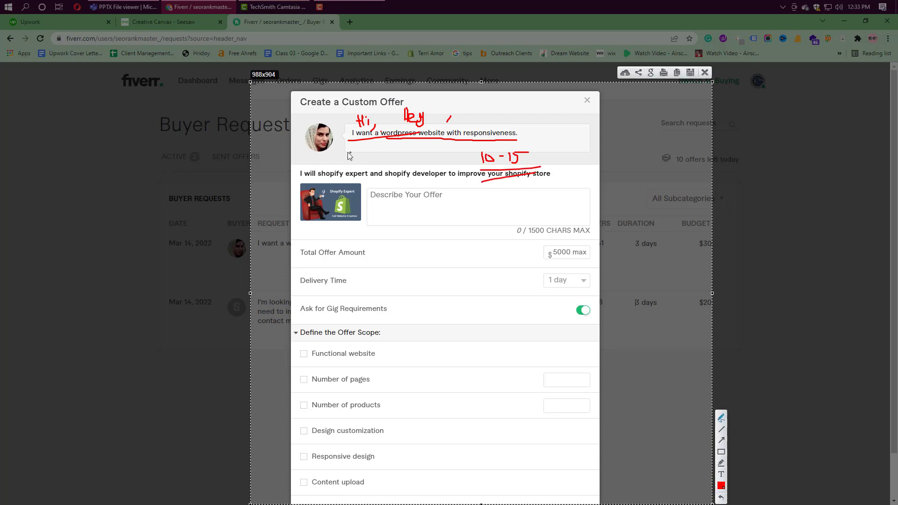
# Draw an arrow from the buyer's photo over the greetings, add more marks around the message, and discard the capture
pyautogui.moveTo(325, 125)
pyautogui.mouseDown()
pyautogui.moveTo(335, 114)
pyautogui.moveTo(463, 115)
pyautogui.mouseUp()
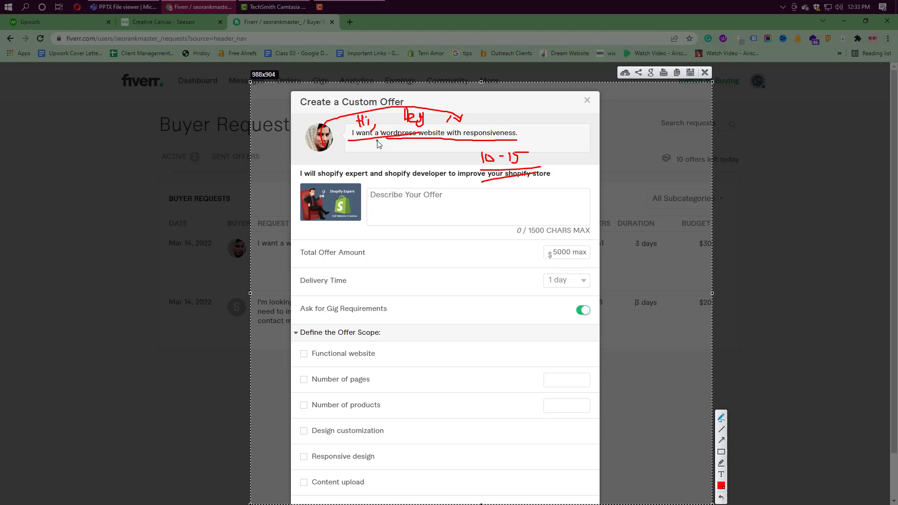
pyautogui.moveTo(396, 141); pyautogui.dragTo(436, 144)
pyautogui.moveTo(550, 106); pyautogui.dragTo(542, 119)
pyautogui.moveTo(547, 114); pyautogui.dragTo(557, 112)
pyautogui.moveTo(513, 133); pyautogui.dragTo(519, 123)
pyautogui.click(703, 72)
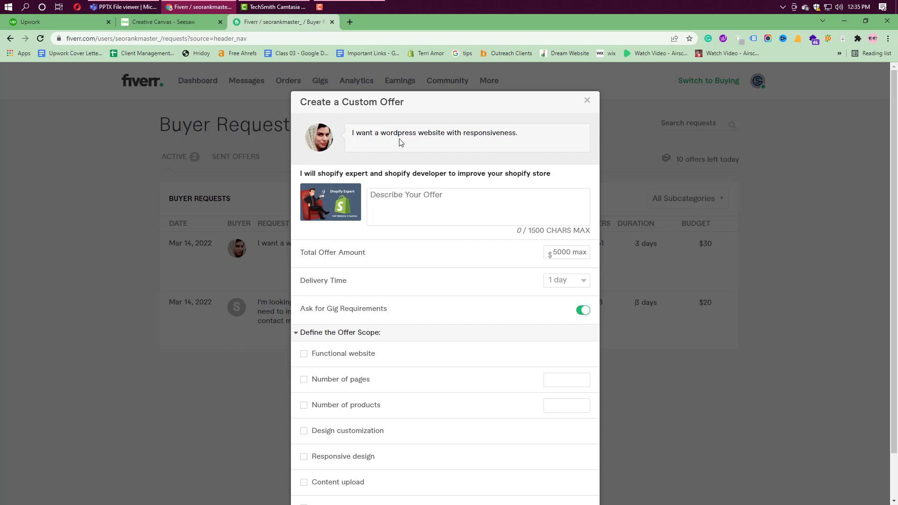
# Write the offer description "Hey," followed on a new line by "I will provide you a complete responsive Wordpress website."
pyautogui.moveTo(380, 133); pyautogui.dragTo(465, 135)
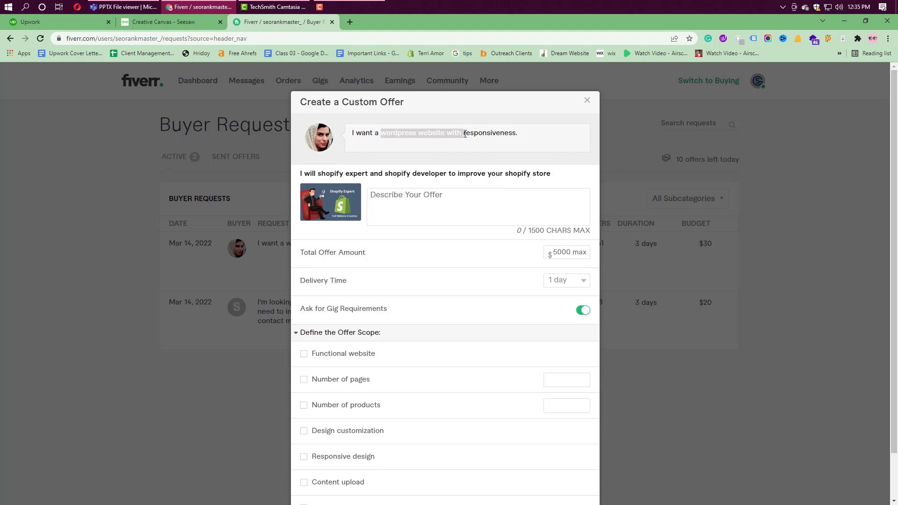
pyautogui.click(460, 202)
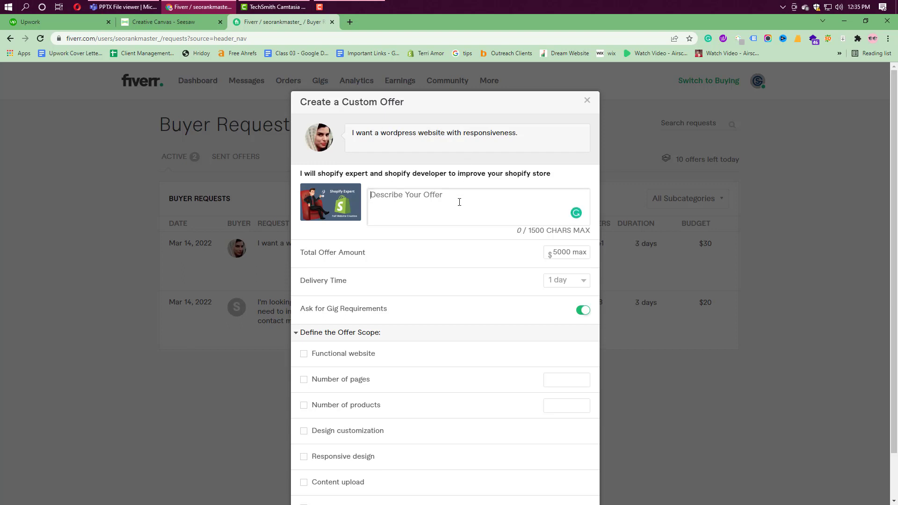
pyautogui.write('Hey,')
pyautogui.press('Return')
pyautogui.write('I will provid')
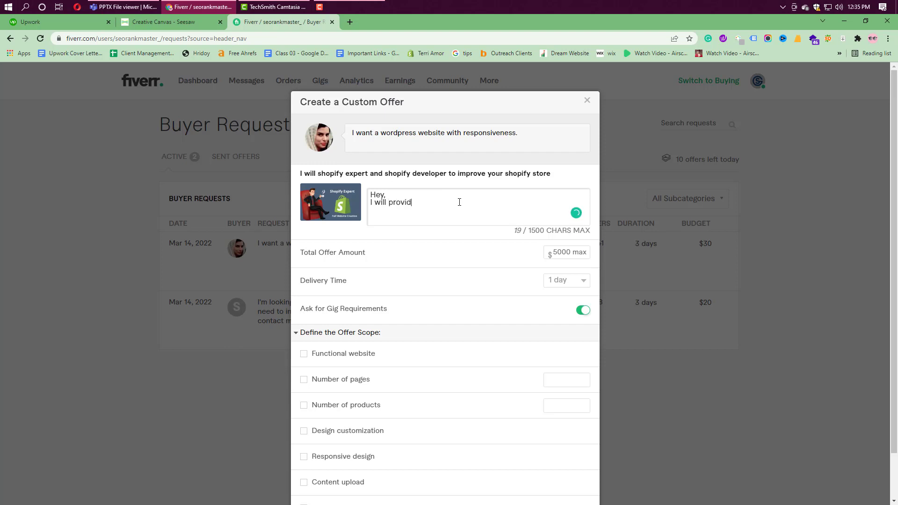
pyautogui.write('e you a complete responsive wordpress webs')
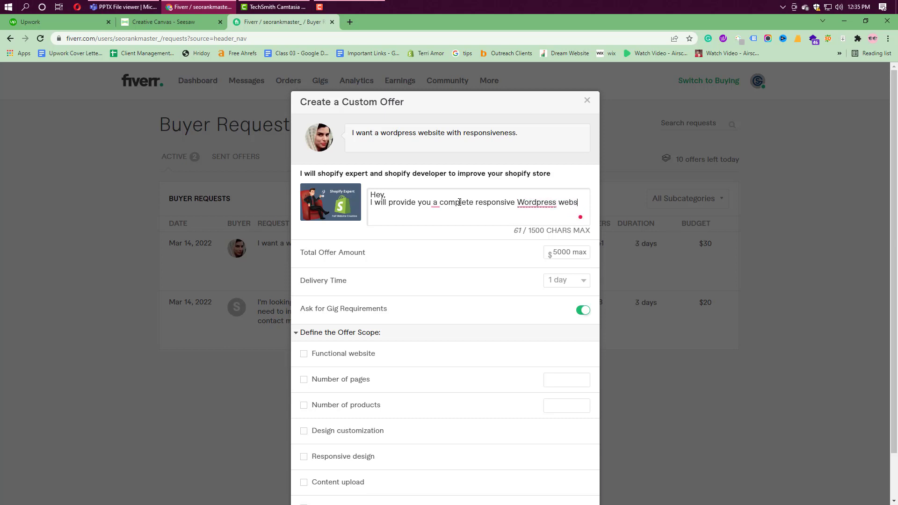
pyautogui.write('ite.')
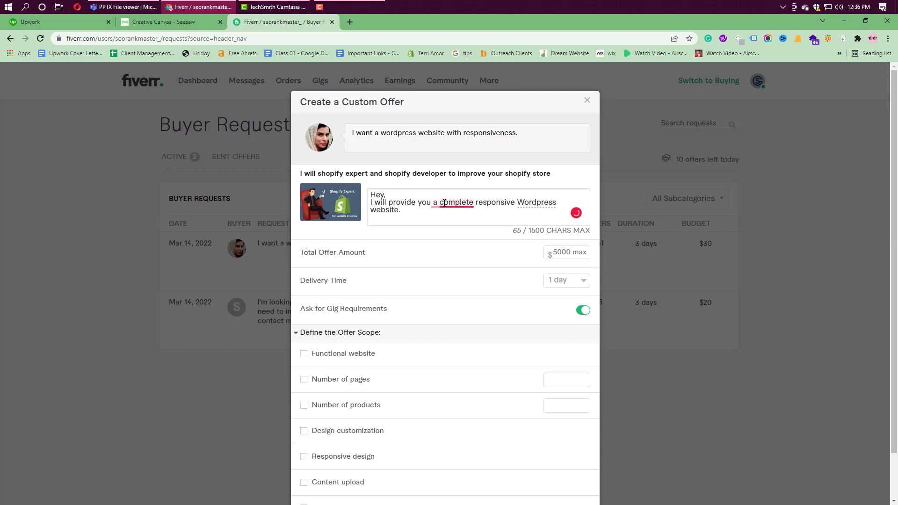
# Apply the Grammarly suggestions so the description reads "I will provide you with a completely responsive wordpress website."
pyautogui.moveTo(460, 202)
pyautogui.click(456, 227)
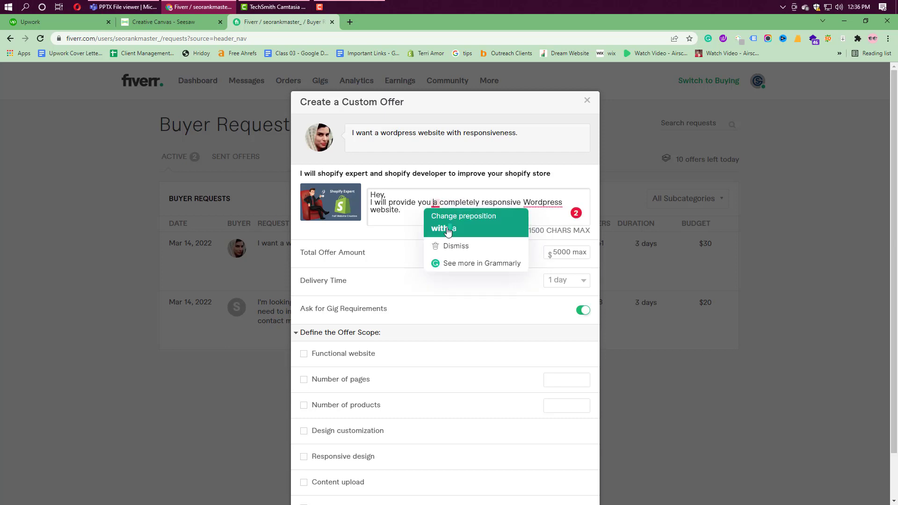
pyautogui.click(442, 228)
pyautogui.moveTo(559, 205)
pyautogui.click(560, 228)
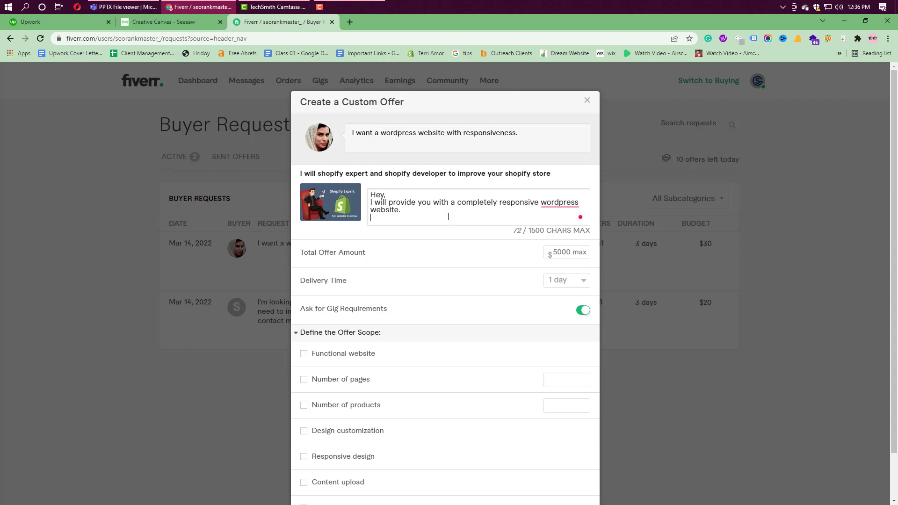
# Add the line "What service you want to provide with this website?" to the offer description
pyautogui.press('Return')
pyautogui.write('What servicee')
pyautogui.press('BackSpace')
pyautogui.write('you want to pro')
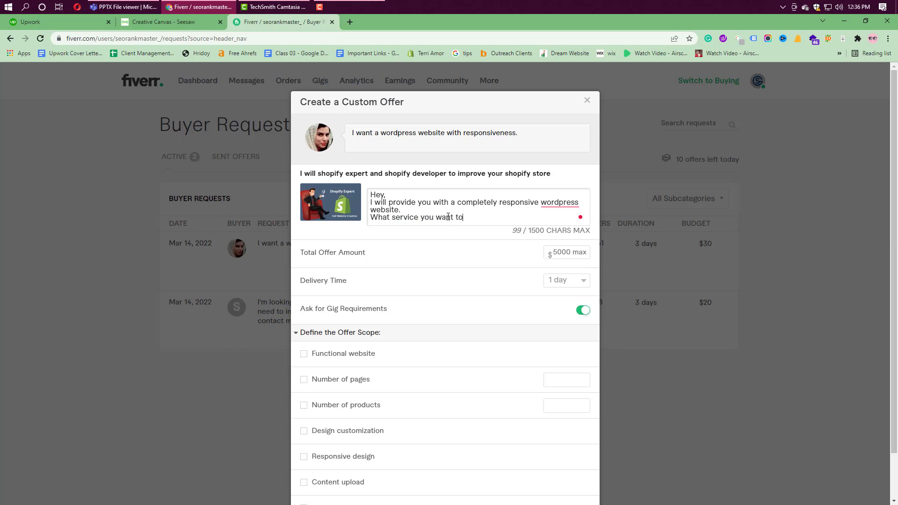
pyautogui.write('ide wu')
pyautogui.press('BackSpace')
pyautogui.write('ith this website')
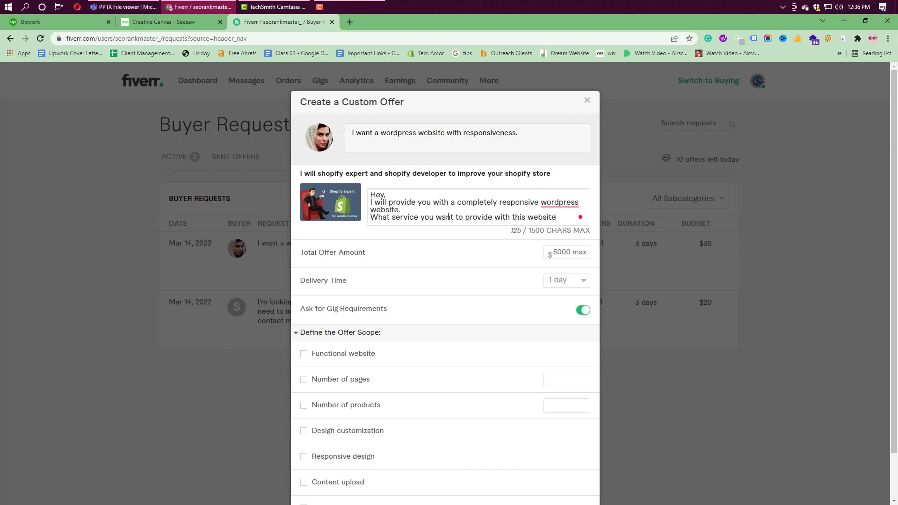
pyautogui.write('?')
pyautogui.press('Return')
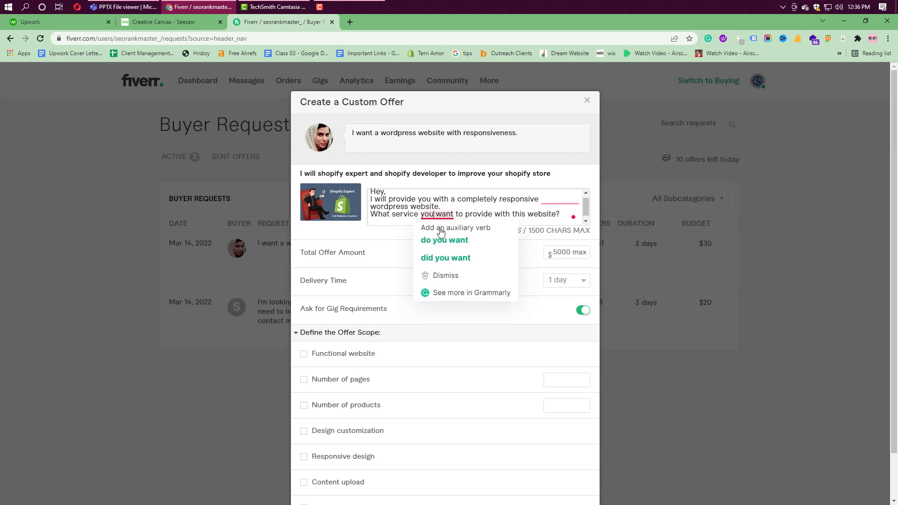
# Correct the question's wording to "do you want" and insert a blank line above it
pyautogui.click(445, 238)
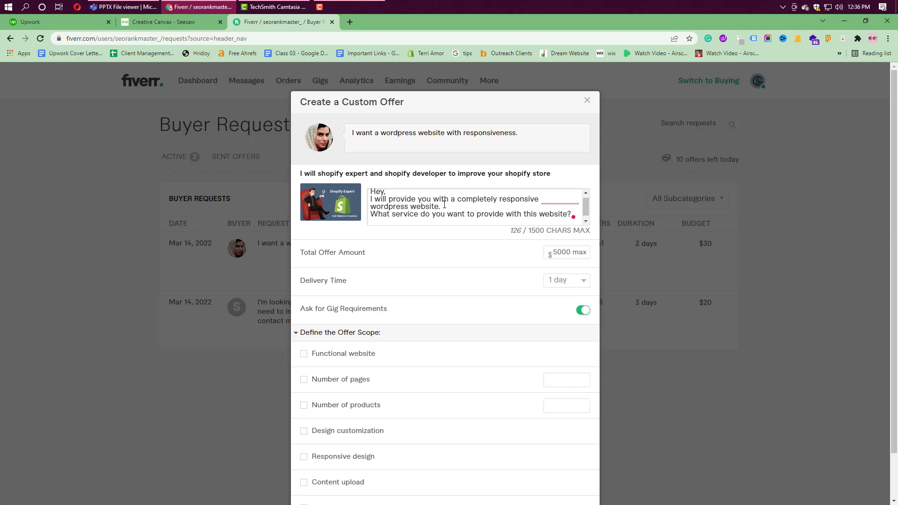
pyautogui.press('Return')
pyautogui.scroll(-1, 444, 205)
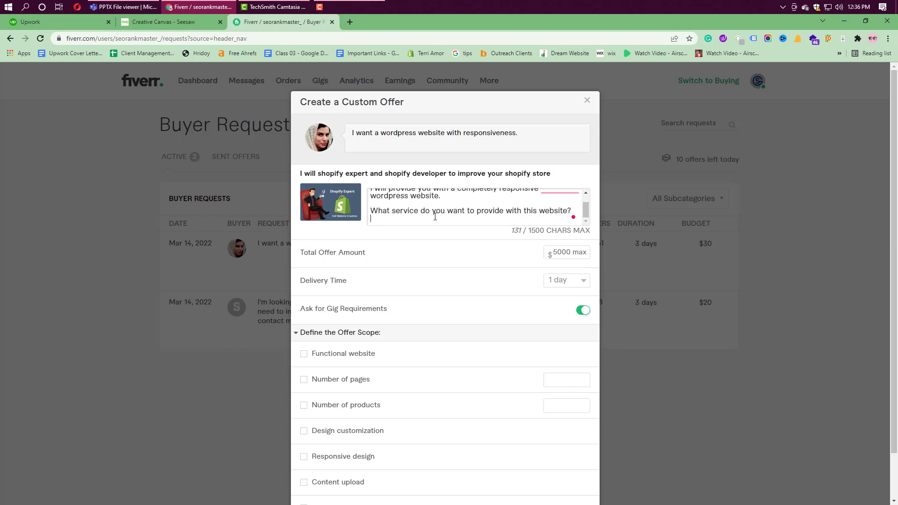
# Submit the custom offer with a total amount of $150 and a delivery time of 7 days
pyautogui.click(563, 253)
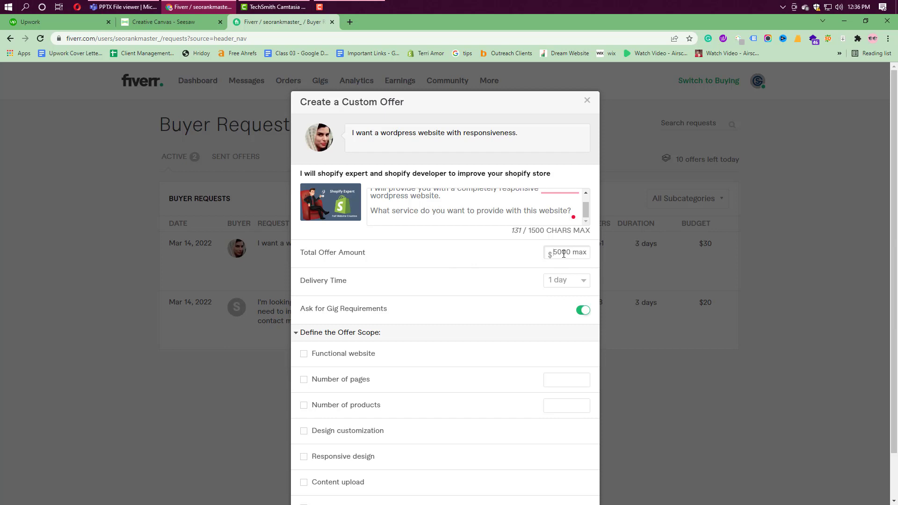
pyautogui.write('150')
pyautogui.click(583, 281)
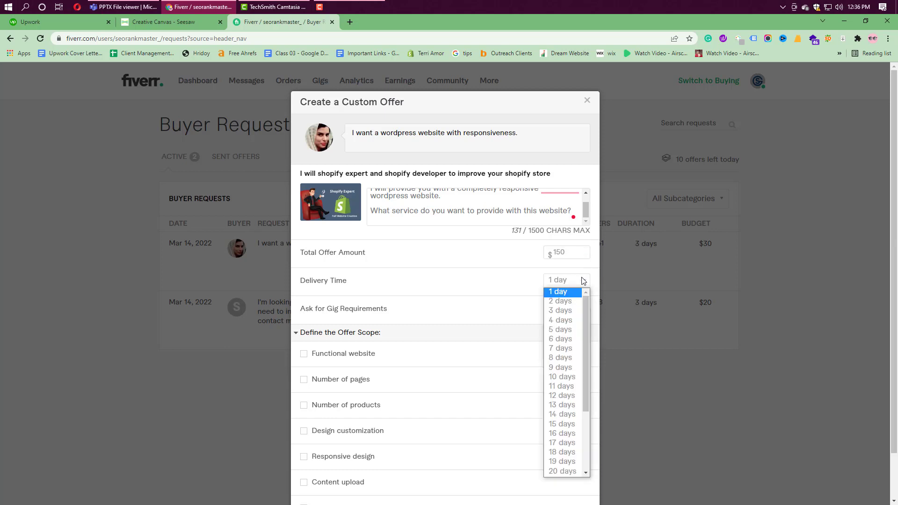
pyautogui.click(552, 349)
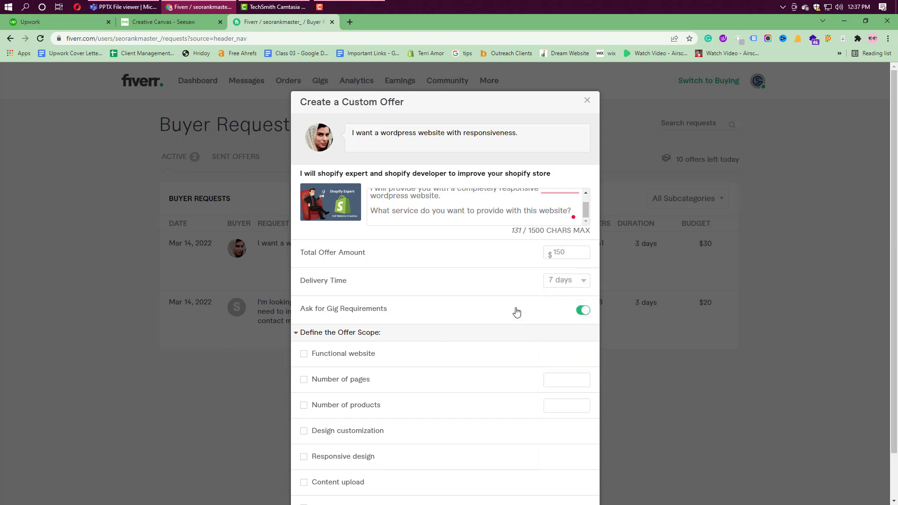
pyautogui.scroll(-2, 522, 294)
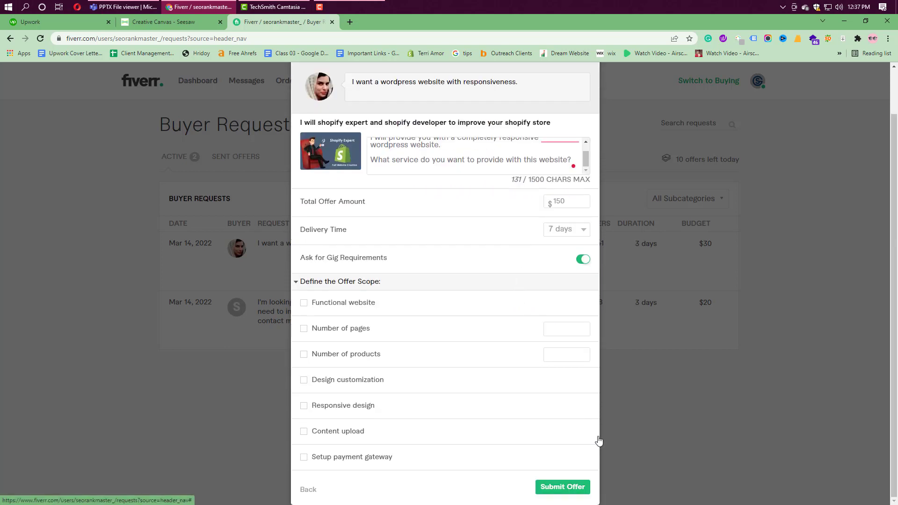
pyautogui.click(561, 492)
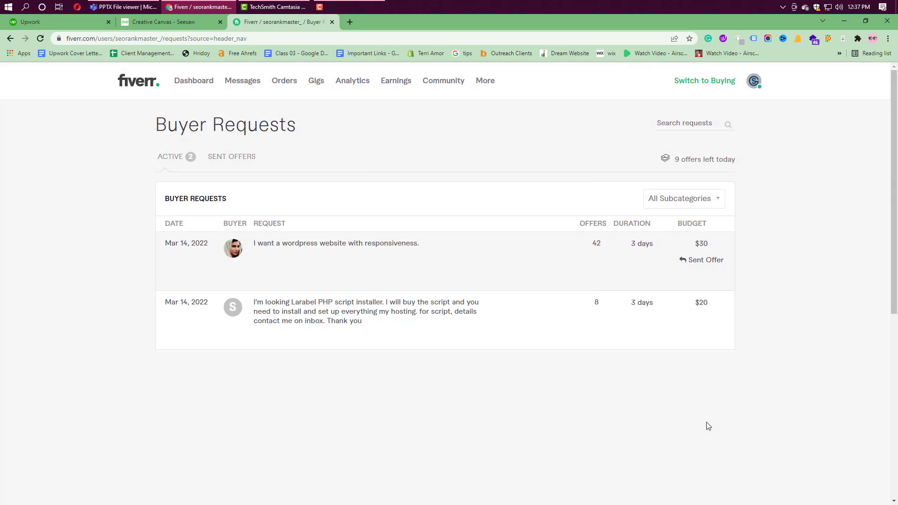
# Capture the WordPress request's screen area and mark its $30 budget with a red rectangle and a freehand arrow
pyautogui.moveTo(694, 259)
pyautogui.press('Print')
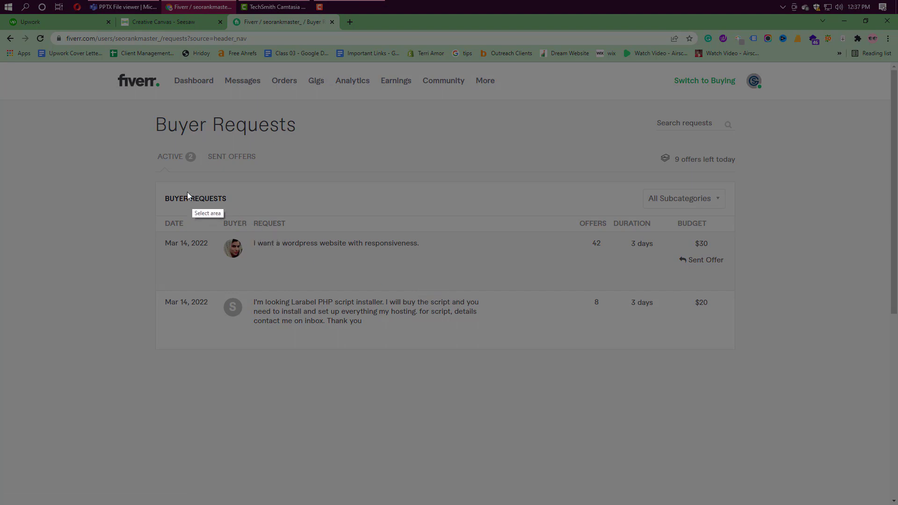
pyautogui.moveTo(154, 182); pyautogui.dragTo(767, 295)
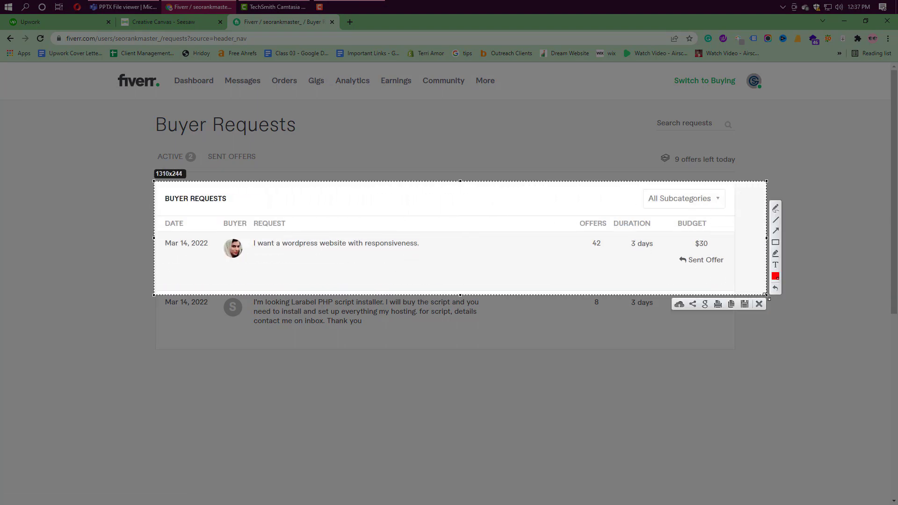
pyautogui.click(776, 243)
pyautogui.moveTo(683, 236); pyautogui.dragTo(717, 256)
pyautogui.click(775, 209)
pyautogui.moveTo(684, 248)
pyautogui.mouseDown()
pyautogui.moveTo(357, 220)
pyautogui.moveTo(354, 228)
pyautogui.moveTo(356, 220)
pyautogui.mouseUp()
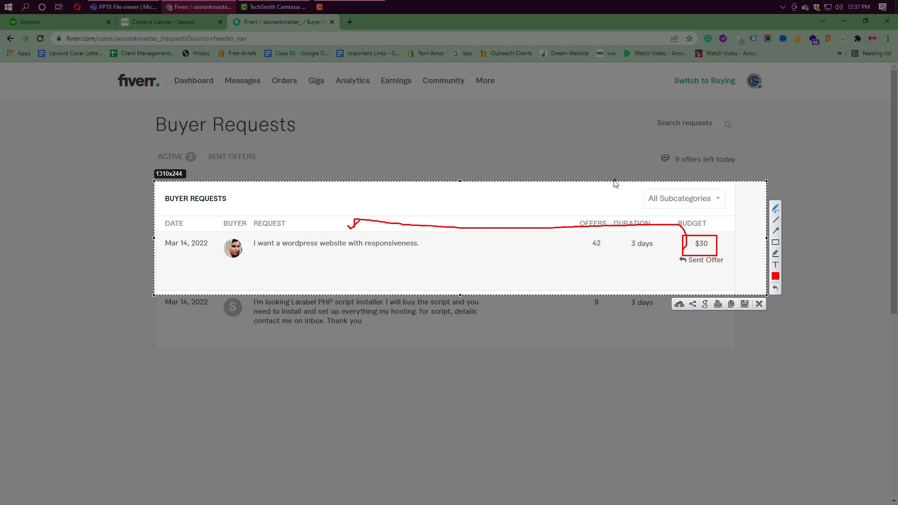
# Mark up the request's 3-day duration and wording with red freehand strokes, and discard the capture
pyautogui.moveTo(630, 256)
pyautogui.mouseDown()
pyautogui.moveTo(627, 233)
pyautogui.moveTo(617, 269)
pyautogui.moveTo(610, 256)
pyautogui.mouseUp()
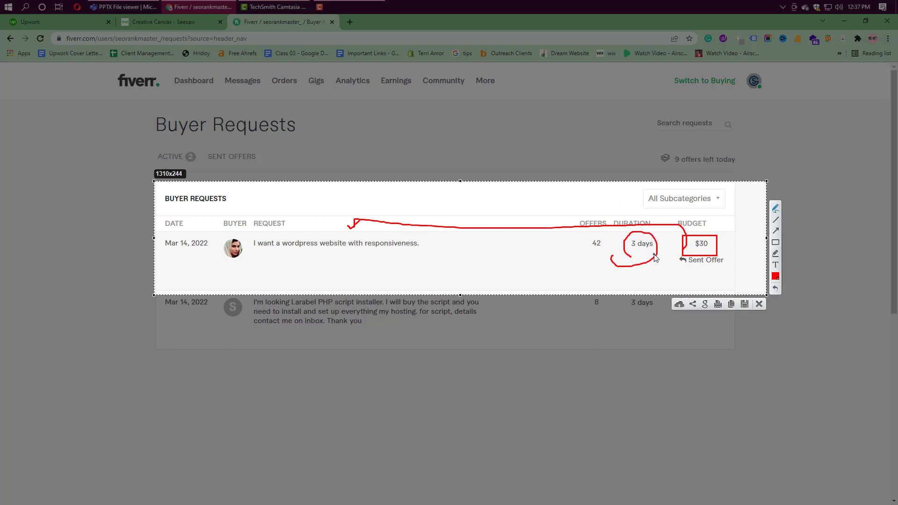
pyautogui.moveTo(252, 251); pyautogui.dragTo(346, 255)
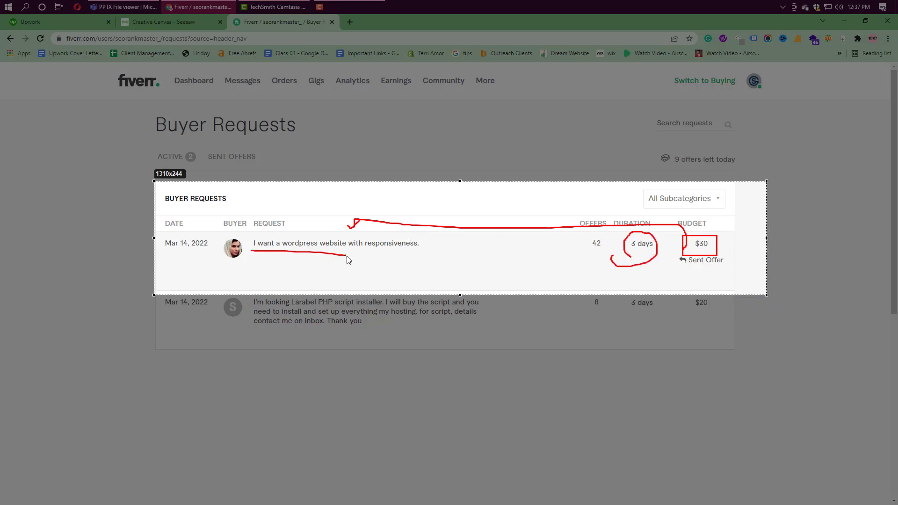
pyautogui.moveTo(409, 263)
pyautogui.mouseDown()
pyautogui.moveTo(448, 258)
pyautogui.moveTo(453, 200)
pyautogui.moveTo(471, 203)
pyautogui.mouseUp()
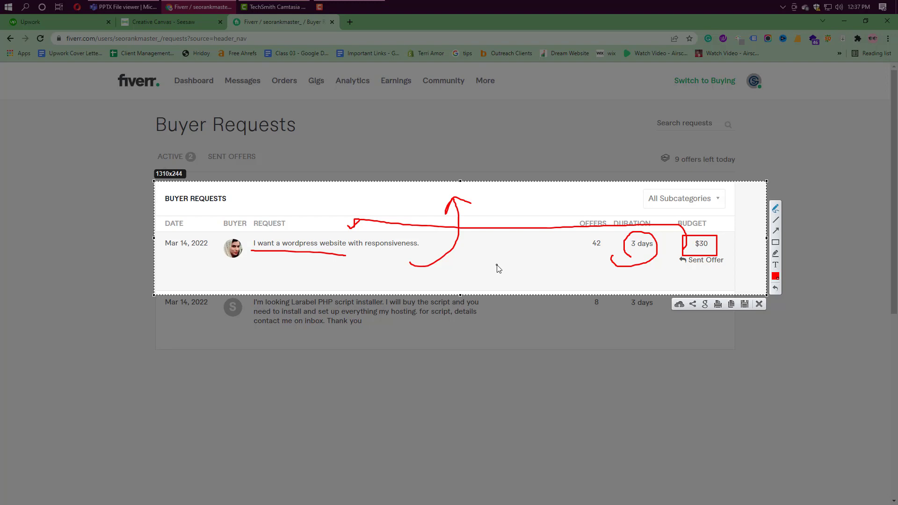
pyautogui.click(759, 304)
# Switch to the Seesaw Creative Canvas and move the "Buyer Request" heading and the request text box up, directly beneath each other
pyautogui.click(163, 21)
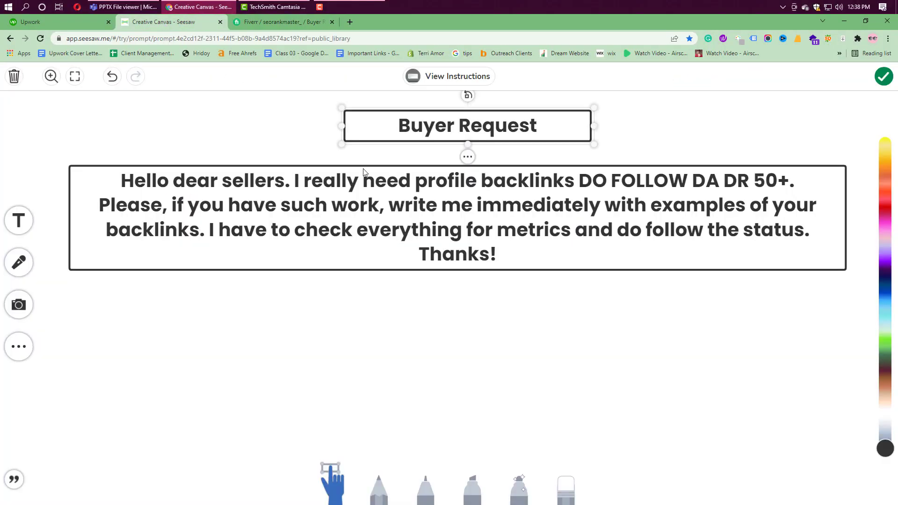
pyautogui.click(624, 132)
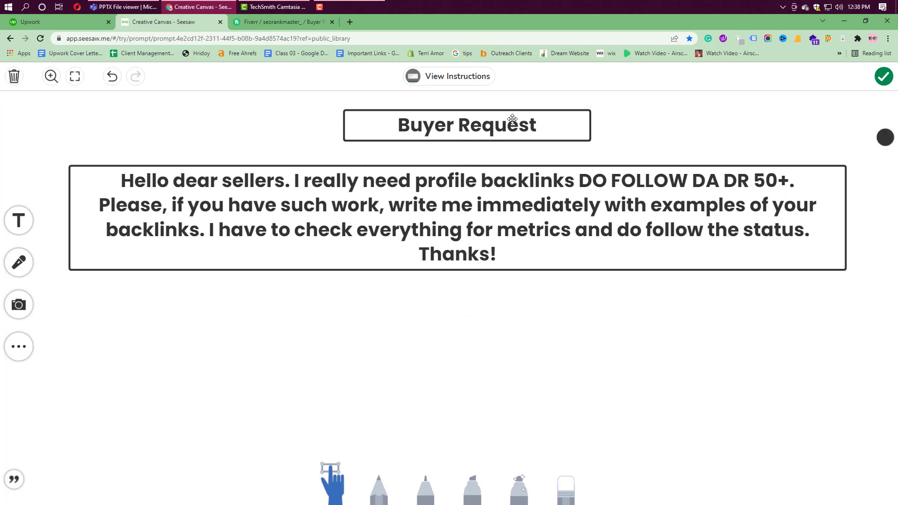
pyautogui.moveTo(513, 119); pyautogui.dragTo(503, 100)
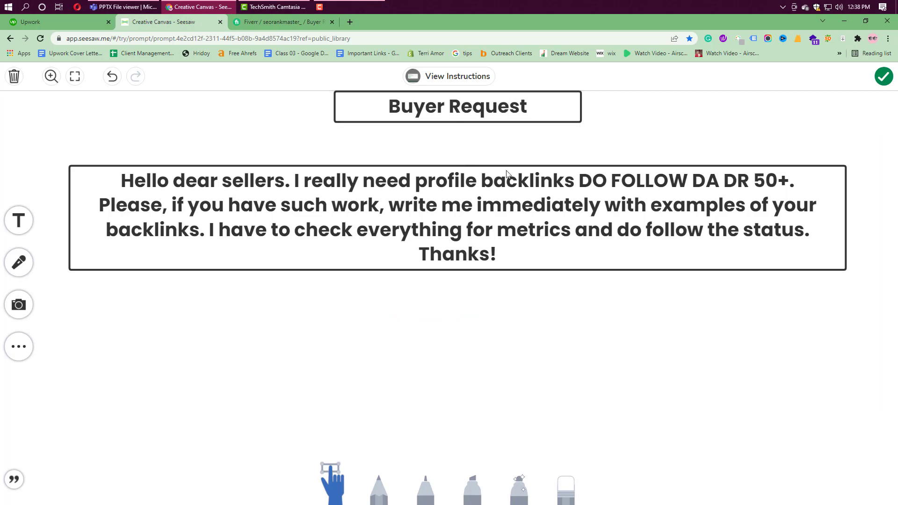
pyautogui.moveTo(507, 174); pyautogui.dragTo(498, 129)
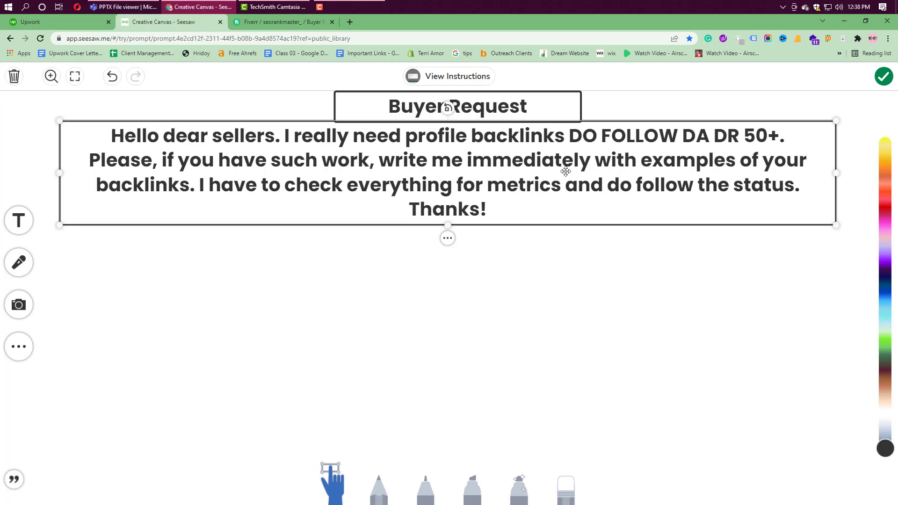
# Underline "profile backlinks", "DO FOLLOW", "DR 50+", "examples", "backlinks" and "everything for metrics" in the request text with the blue marker
pyautogui.click(427, 490)
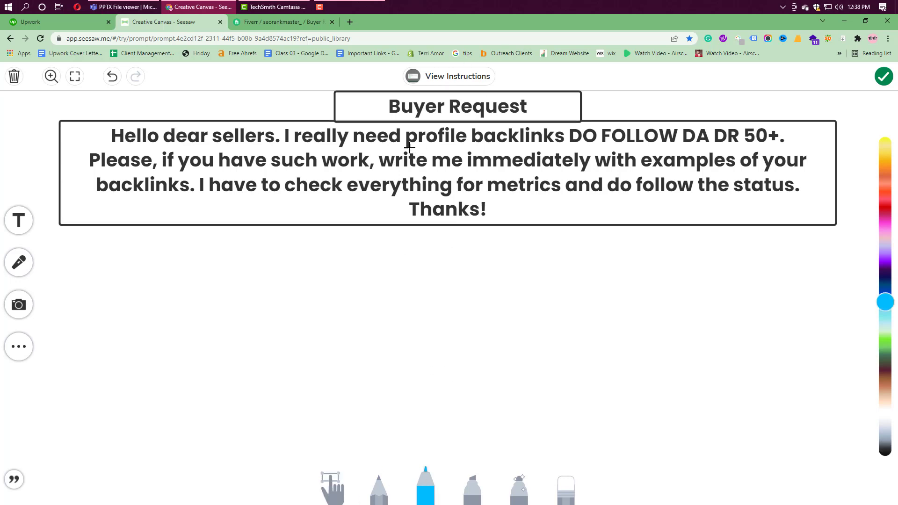
pyautogui.moveTo(408, 147); pyautogui.dragTo(661, 148)
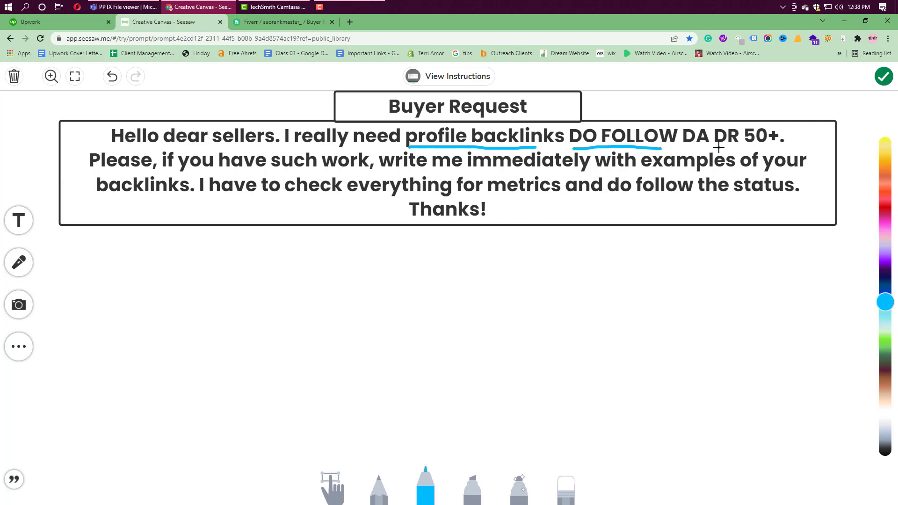
pyautogui.moveTo(717, 148); pyautogui.dragTo(774, 149)
pyautogui.moveTo(653, 171); pyautogui.dragTo(726, 170)
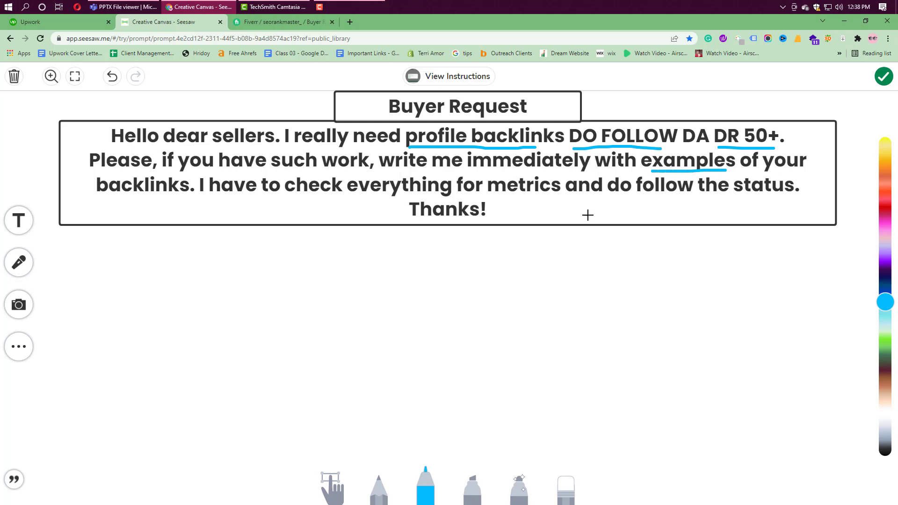
pyautogui.moveTo(101, 203); pyautogui.dragTo(153, 208)
pyautogui.moveTo(353, 197); pyautogui.dragTo(528, 198)
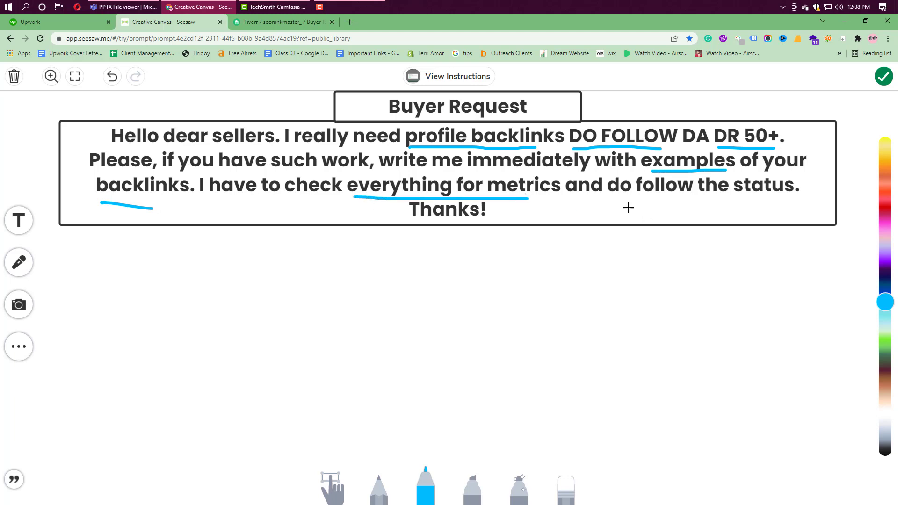